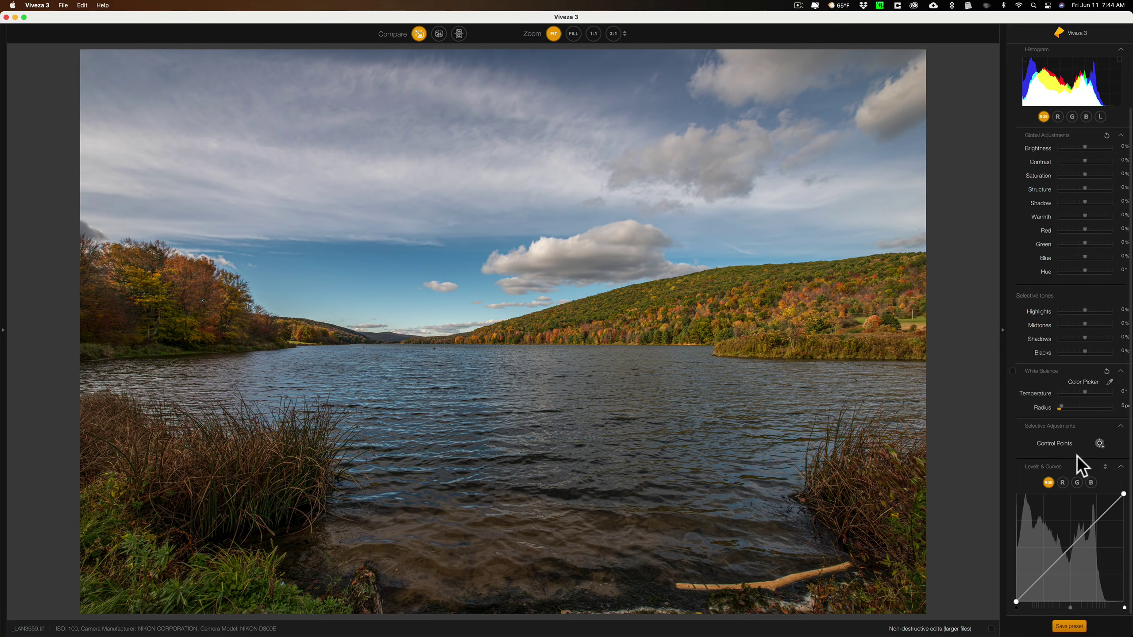
# Place Control Point 1 on the autumn hillside and enlarge its size to 65%
pyautogui.click(1100, 443)
pyautogui.click(750, 315)
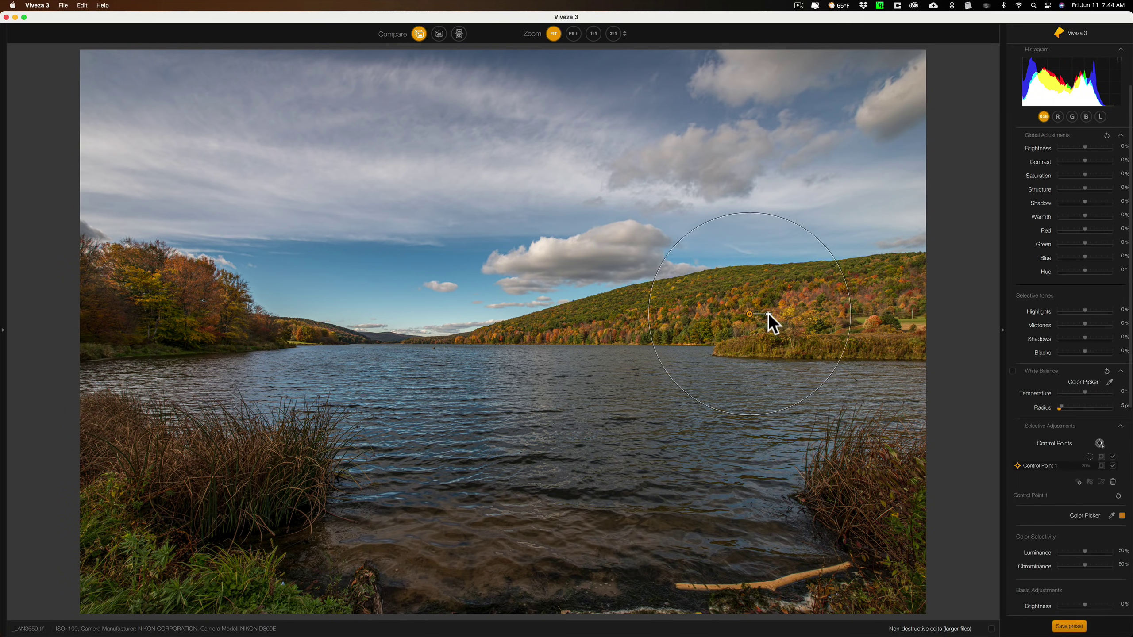
pyautogui.moveTo(768, 312); pyautogui.dragTo(783, 316)
pyautogui.scroll(-10, 1019, 345)
pyautogui.scroll(-2, 1018, 344)
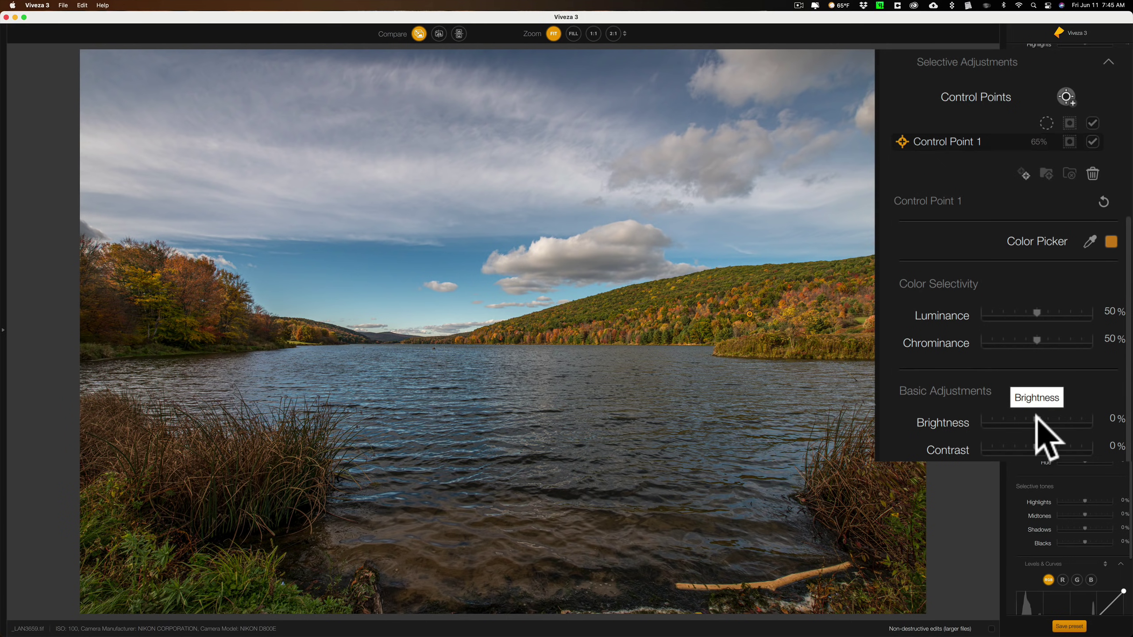
# Set Control Point 1's Brightness to 60% to lighten the hillside
pyautogui.moveTo(1036, 416); pyautogui.dragTo(1064, 419)
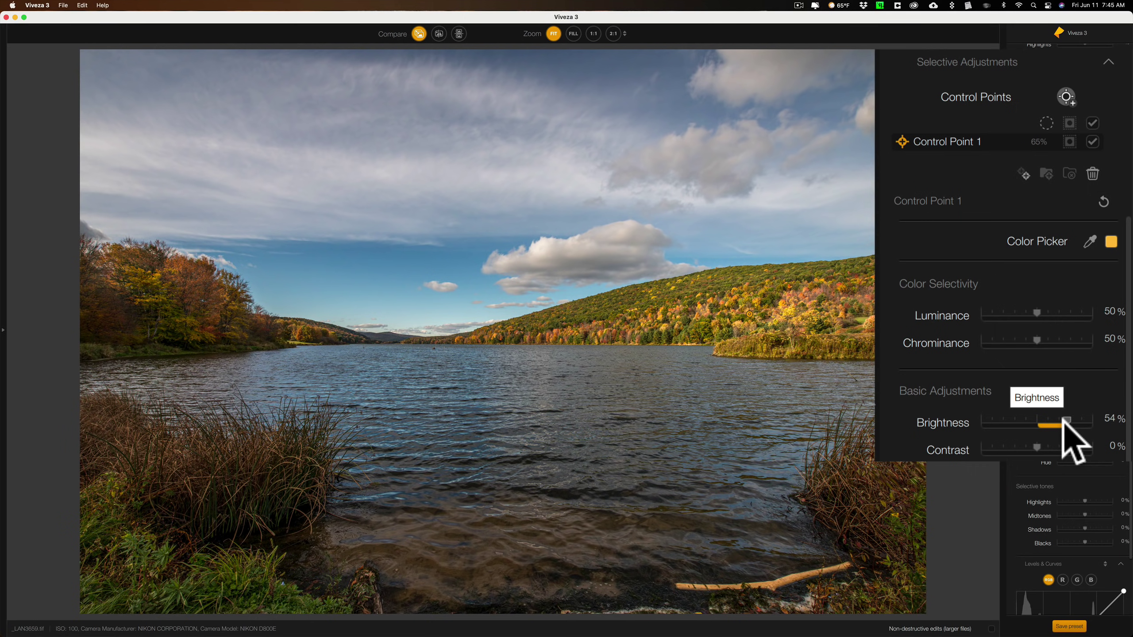
pyautogui.moveTo(1064, 418); pyautogui.dragTo(1061, 422)
pyautogui.moveTo(1061, 422)
pyautogui.mouseDown()
pyautogui.moveTo(1046, 421)
pyautogui.moveTo(1069, 424)
pyautogui.mouseUp()
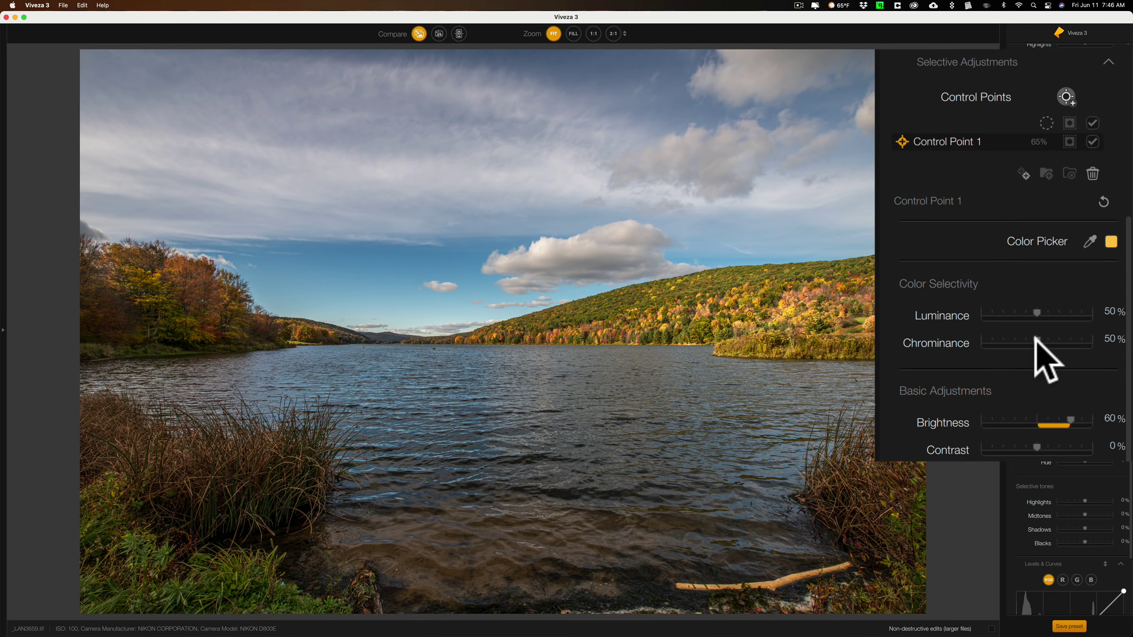
# Widen Control Point 1's Chrominance to 77%, then toggle its effect off and on to compare
pyautogui.moveTo(1036, 339); pyautogui.dragTo(1066, 343)
pyautogui.click(1042, 394)
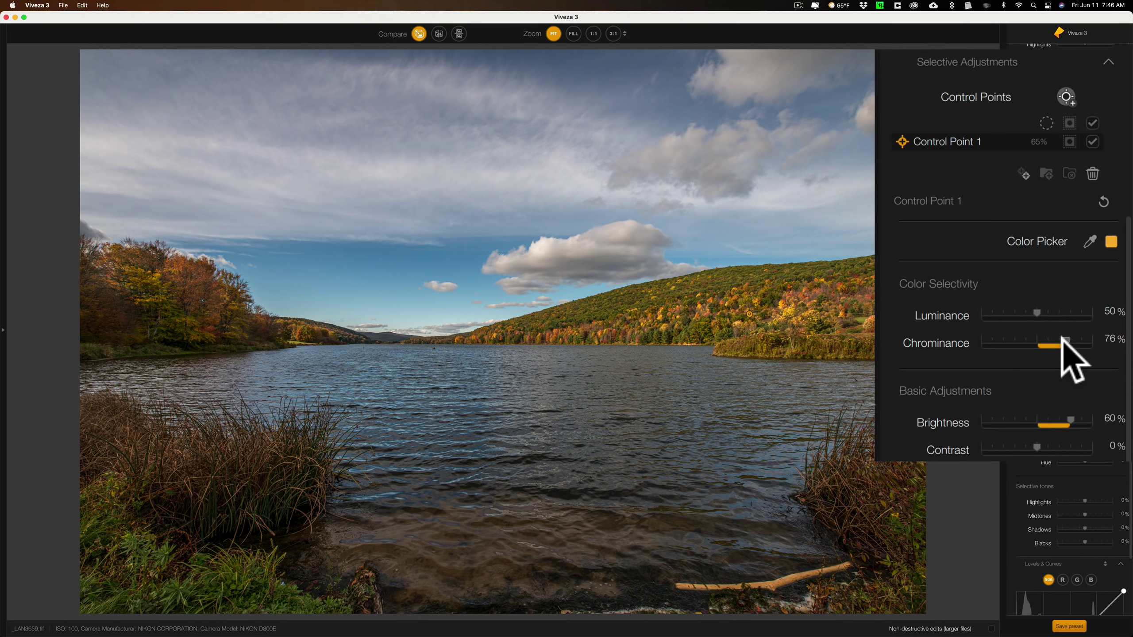
pyautogui.moveTo(1065, 340); pyautogui.dragTo(1065, 341)
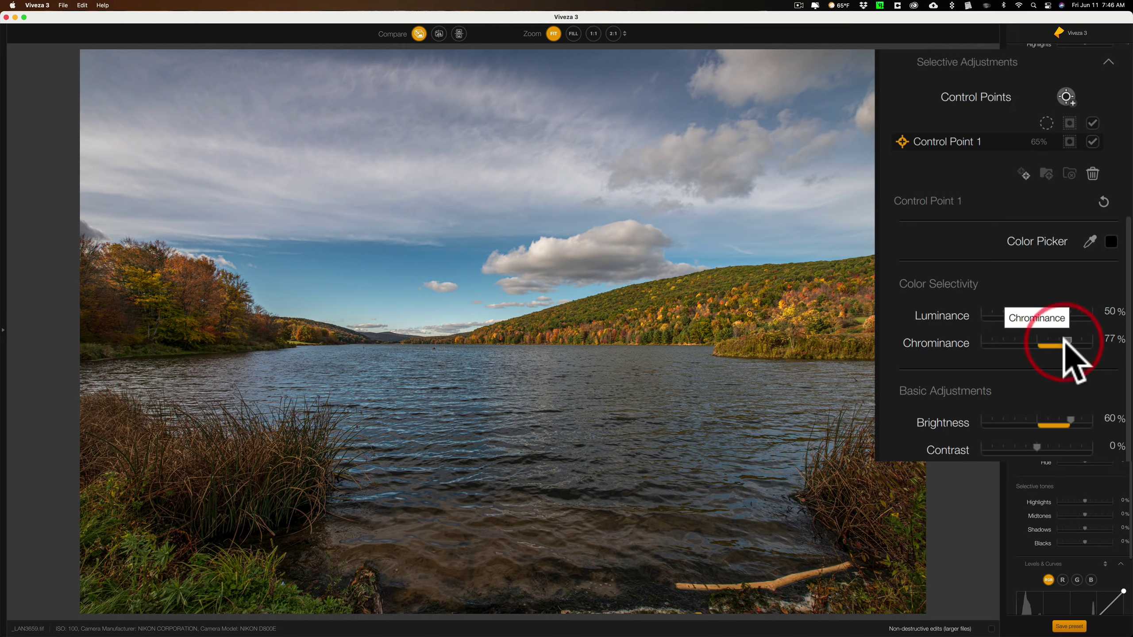
pyautogui.click(1094, 141)
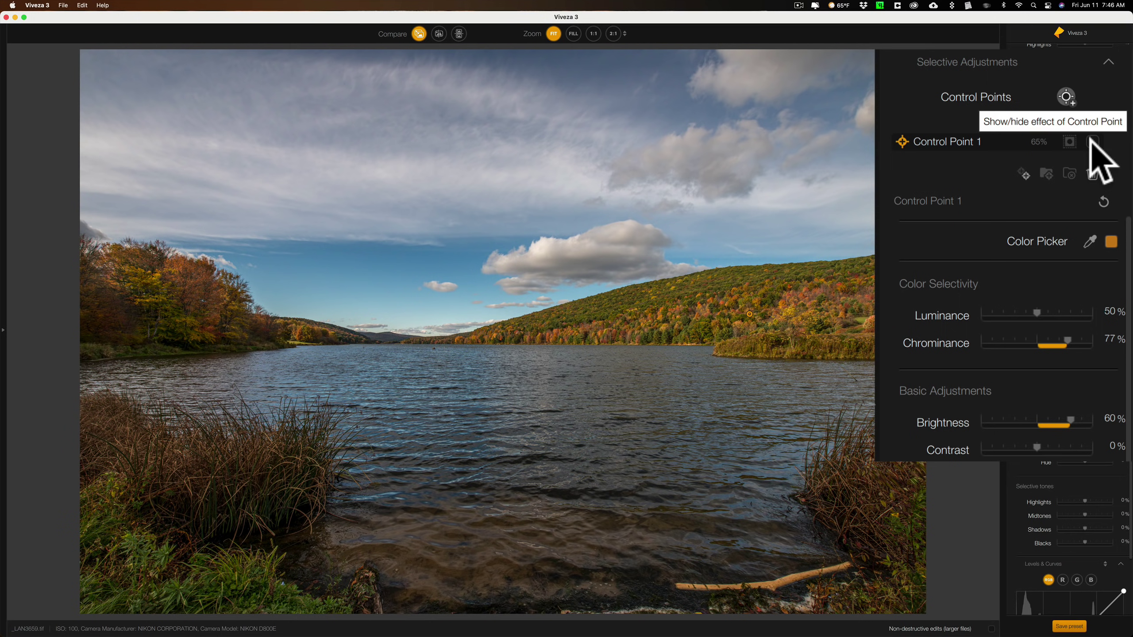
pyautogui.click(1094, 142)
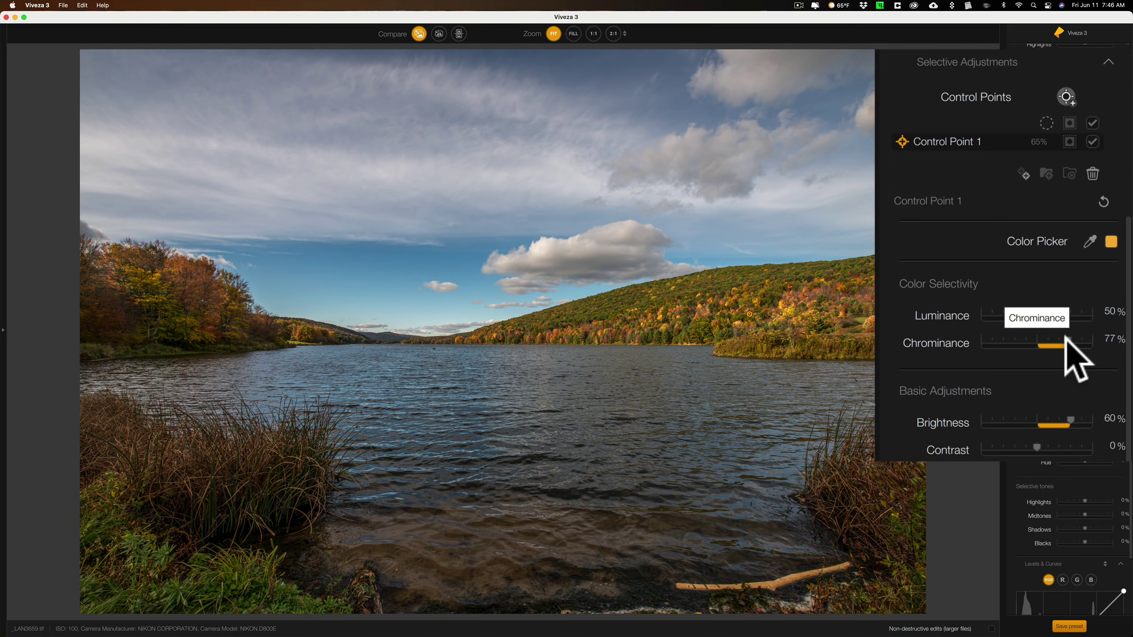
# Narrow Control Point 1's Chrominance selectivity to 68%
pyautogui.moveTo(1066, 339); pyautogui.dragTo(1011, 339)
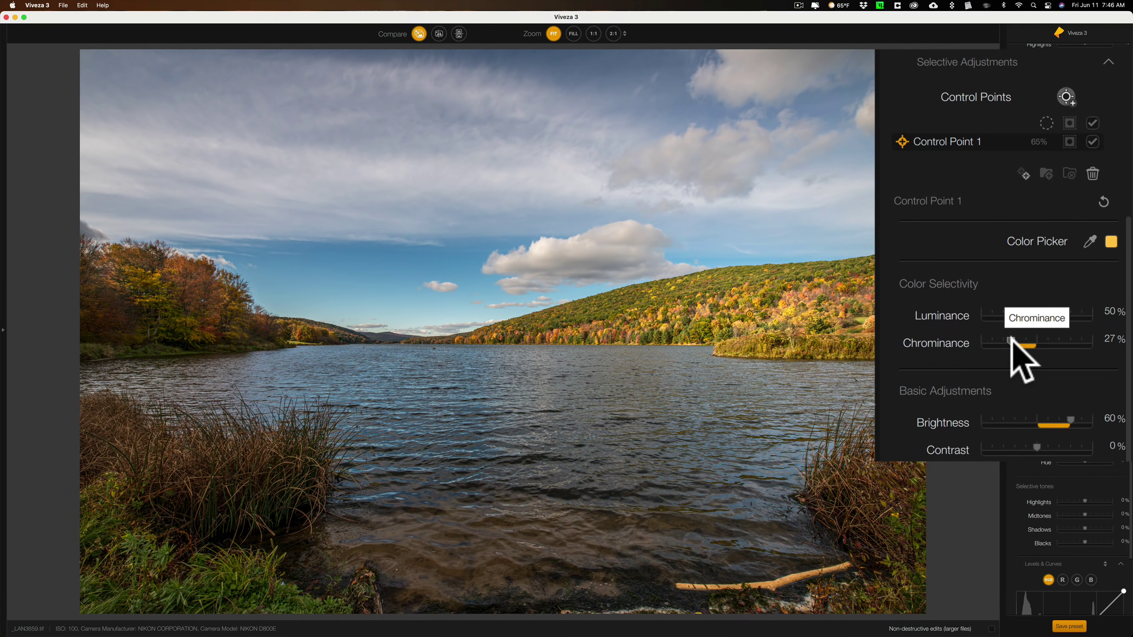
pyautogui.moveTo(1012, 340); pyautogui.dragTo(1051, 341)
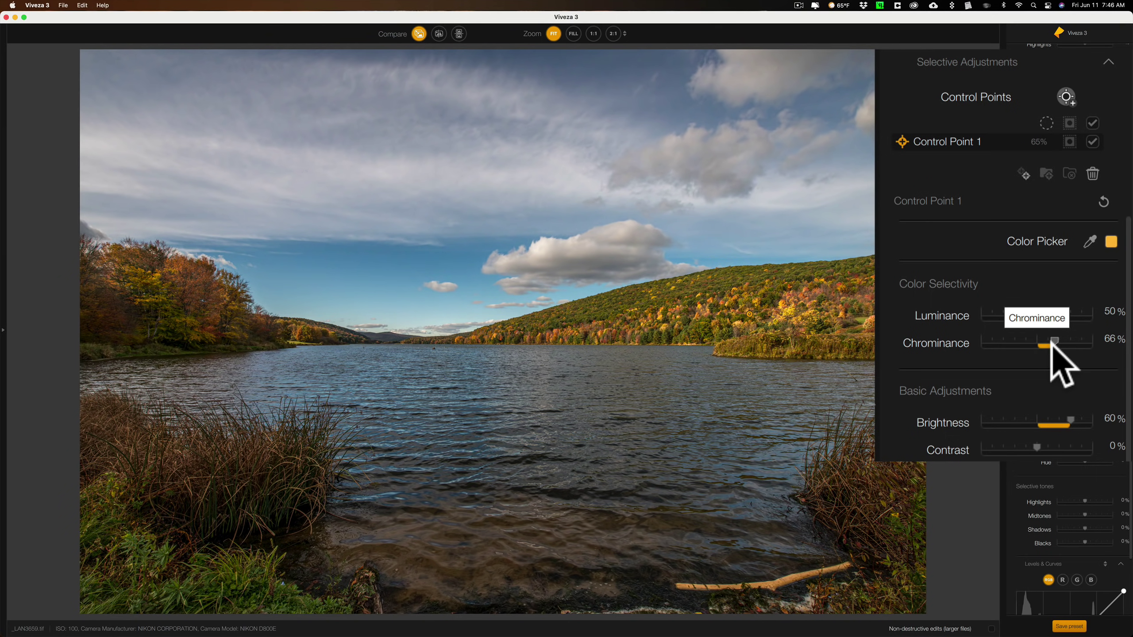
pyautogui.moveTo(1052, 341); pyautogui.dragTo(1034, 314)
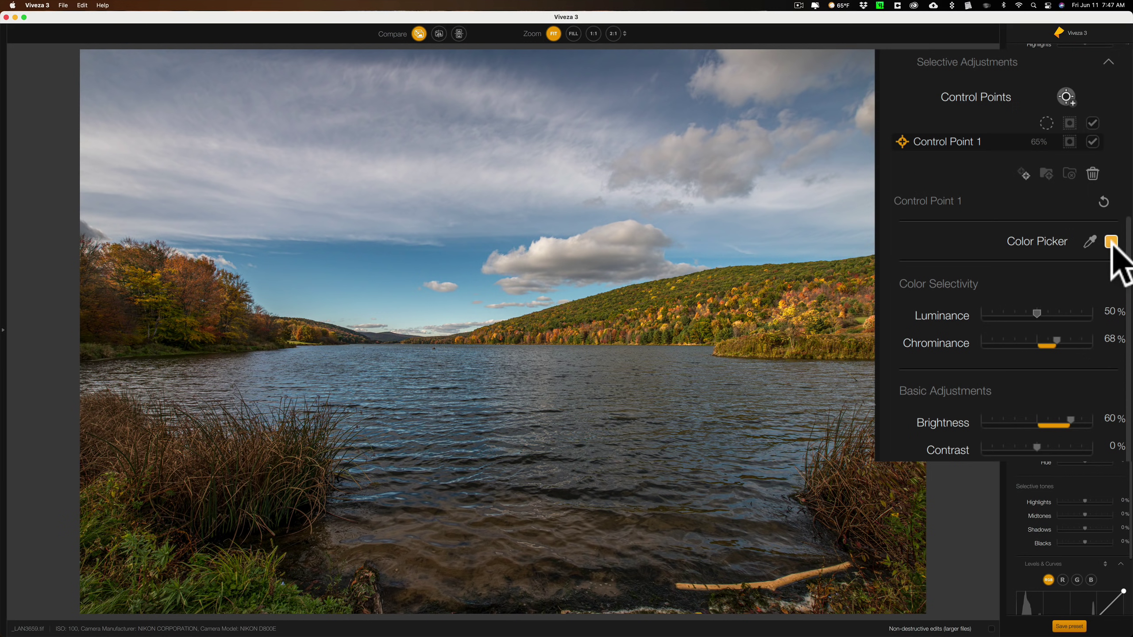
# Re-pick the control point's colour from the hillside foliage, leaving Brightness at 31%
pyautogui.click(1089, 245)
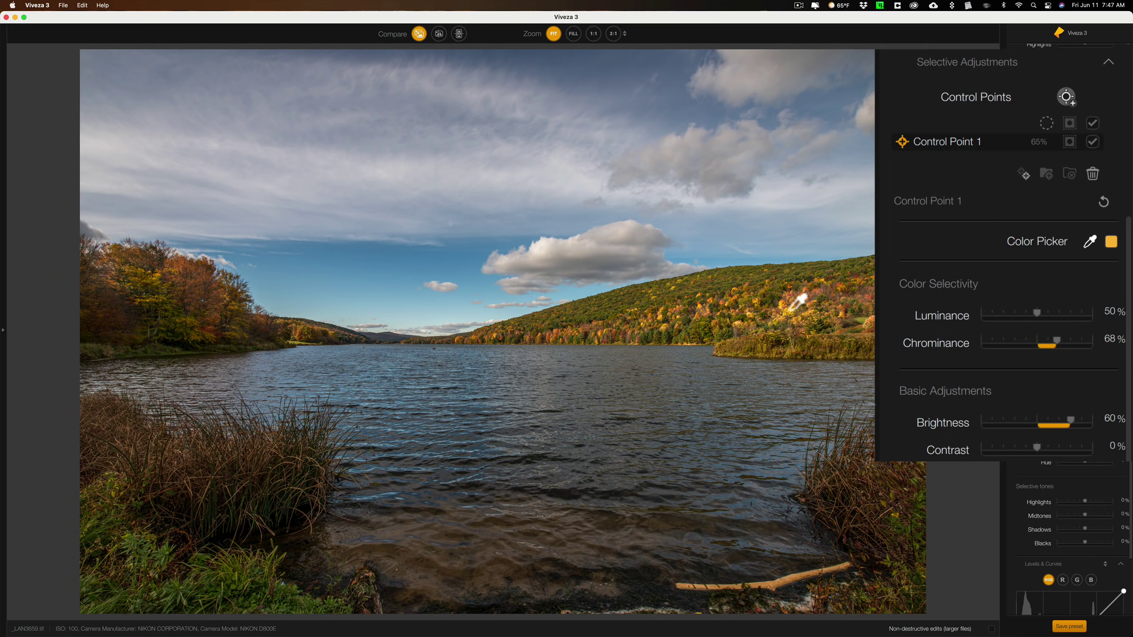
pyautogui.click(791, 309)
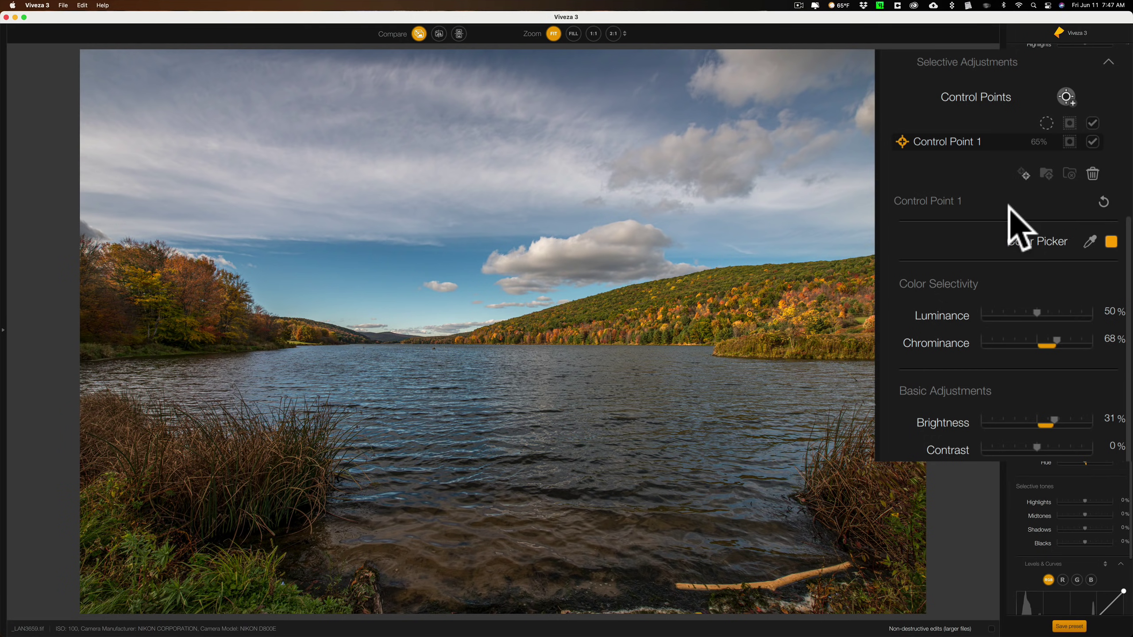
pyautogui.moveTo(878, 633)
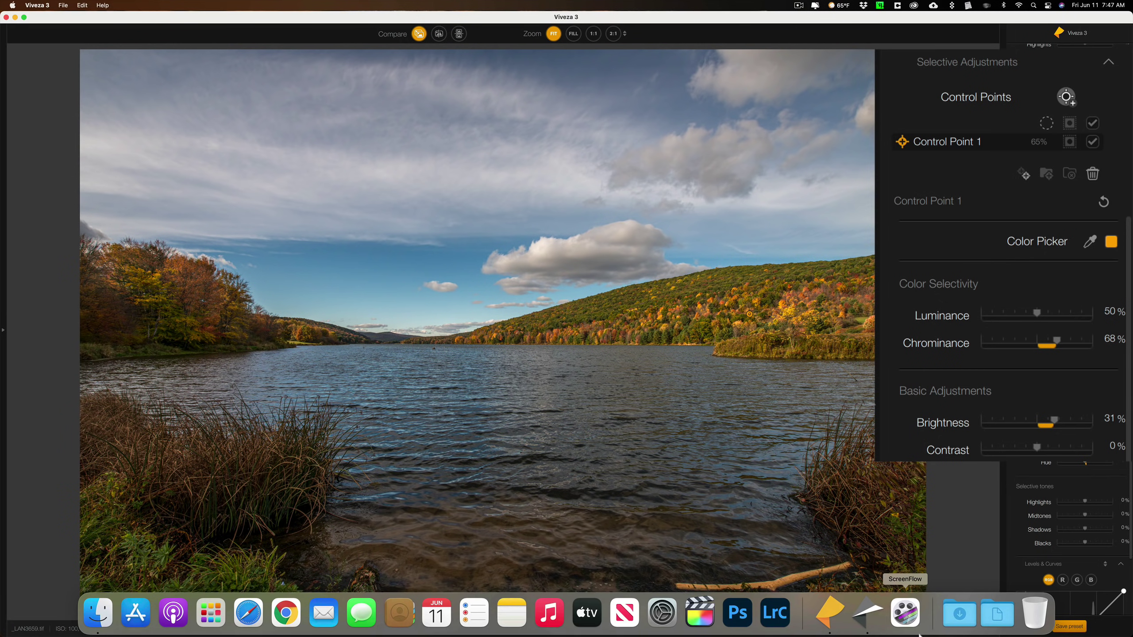
# In Silver Efex Pro 3, place Control Point 2 in the barn photo's sky and enlarge it over most of the image
pyautogui.click(868, 616)
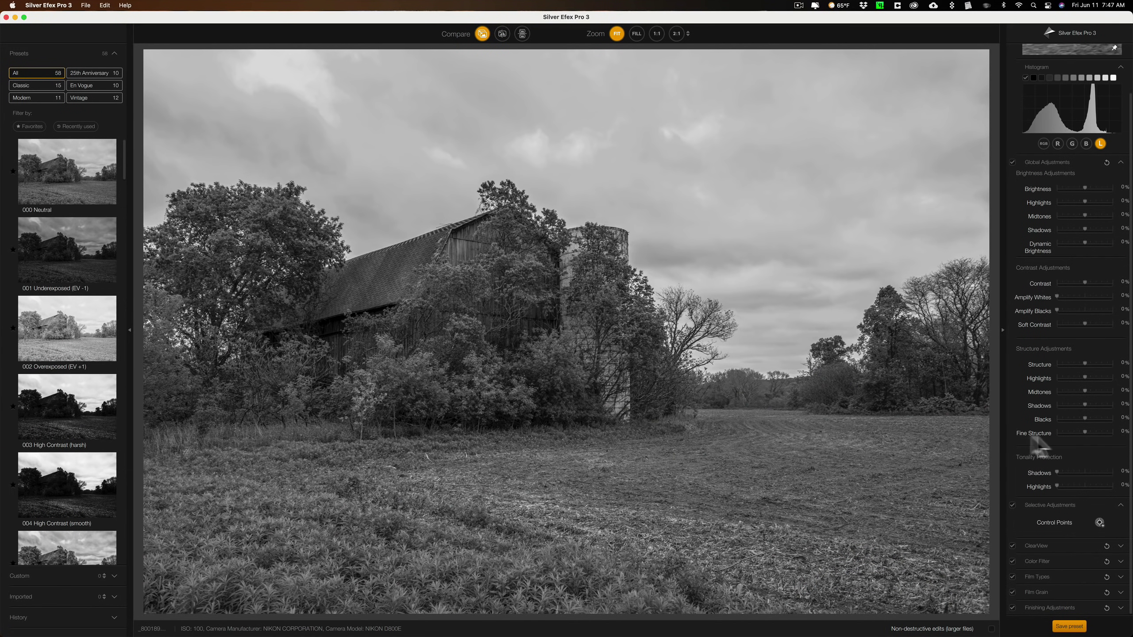
pyautogui.scroll(-1, 1057, 428)
pyautogui.click(1099, 522)
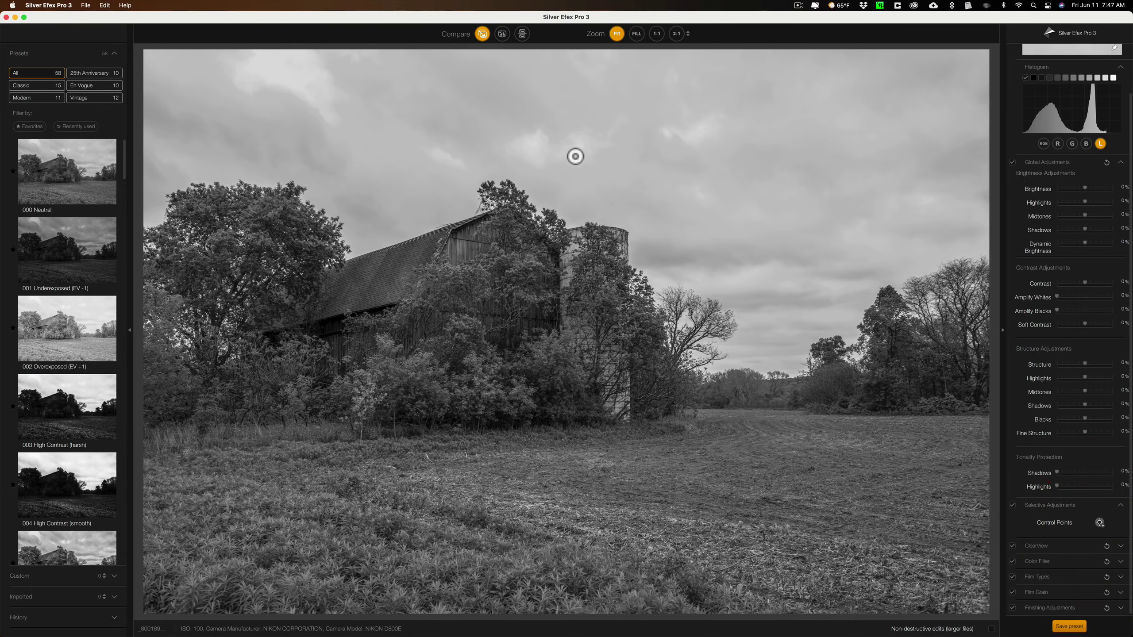
pyautogui.click(562, 121)
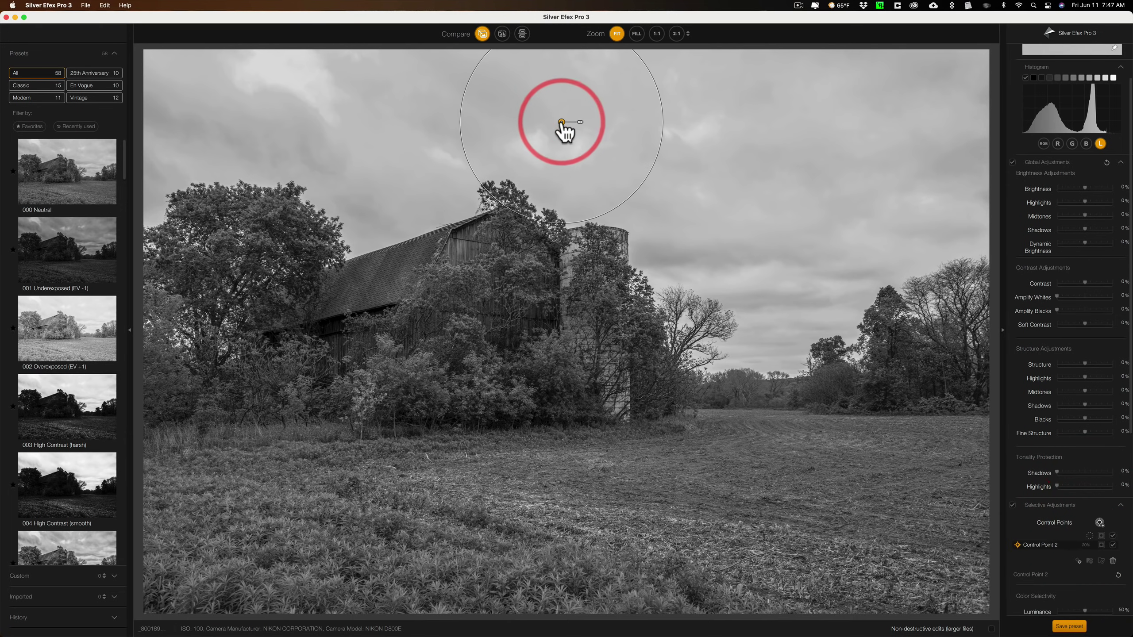
pyautogui.moveTo(580, 124); pyautogui.dragTo(607, 125)
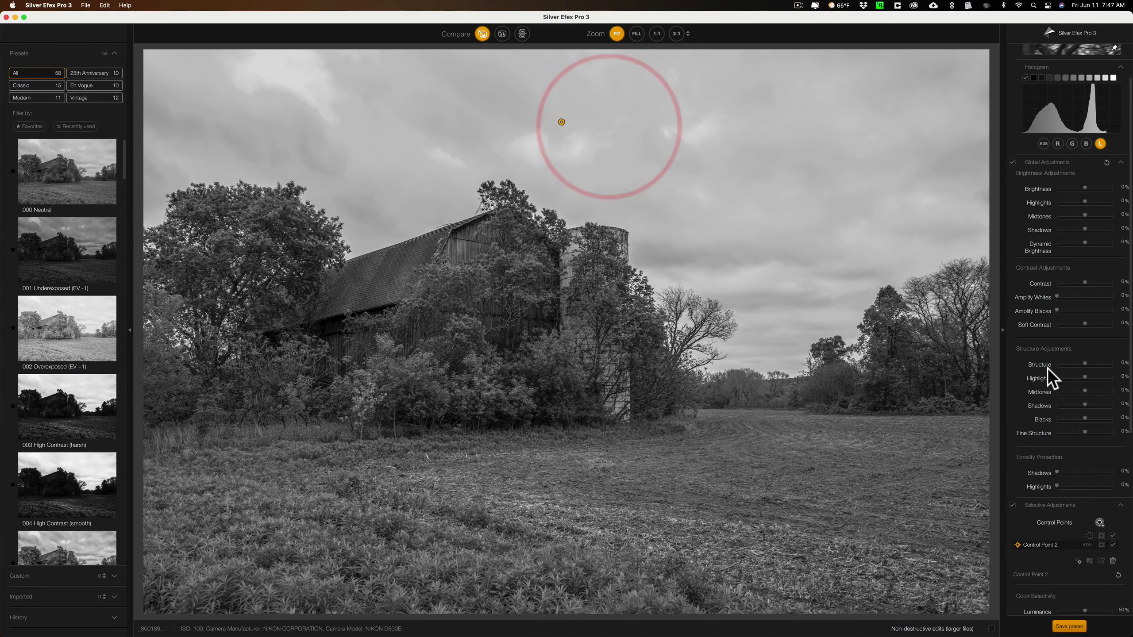
# Raise Control Point 2's Contrast to 100%
pyautogui.scroll(-3, 1071, 376)
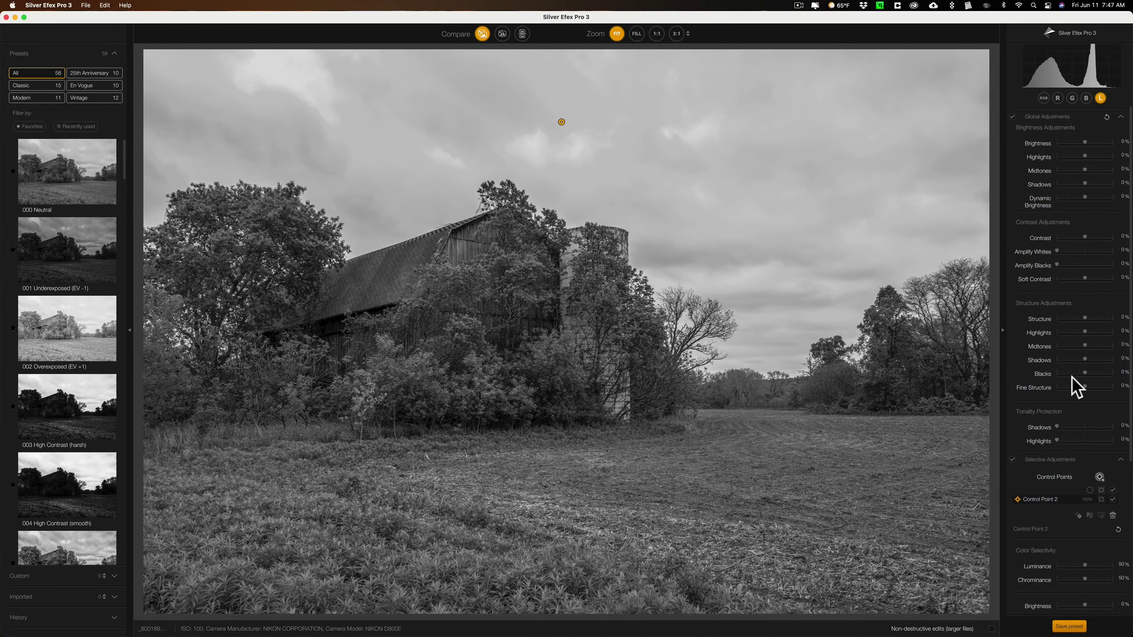
pyautogui.scroll(-10, 1084, 339)
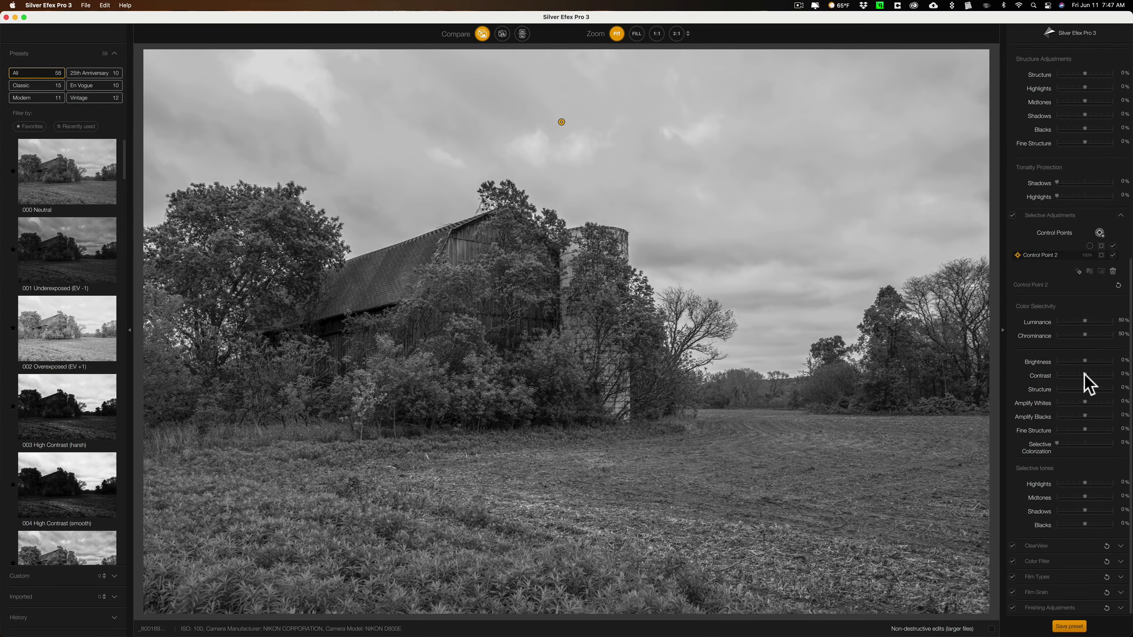
pyautogui.moveTo(1085, 376); pyautogui.dragTo(1111, 376)
pyautogui.moveTo(1086, 461)
pyautogui.mouseDown()
pyautogui.moveTo(1031, 460)
pyautogui.moveTo(1098, 459)
pyautogui.mouseUp()
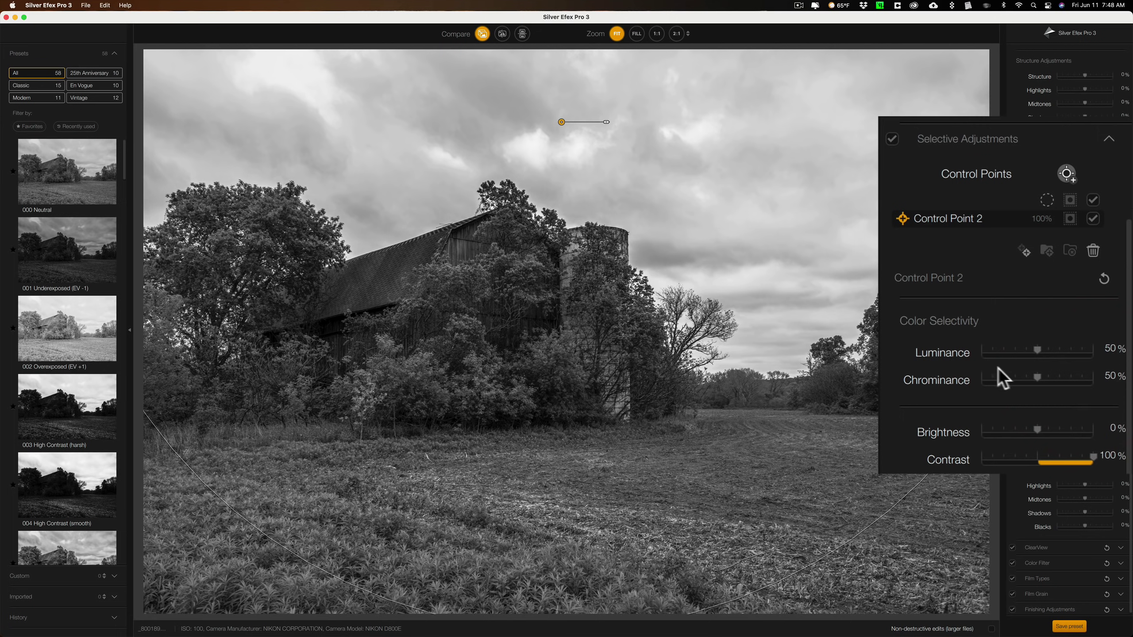
# Keep Control Point 2's Contrast at 100% and set Luminance to 62%, Chrominance to 50%
pyautogui.moveTo(1083, 450); pyautogui.dragTo(1111, 458)
pyautogui.click(1096, 459)
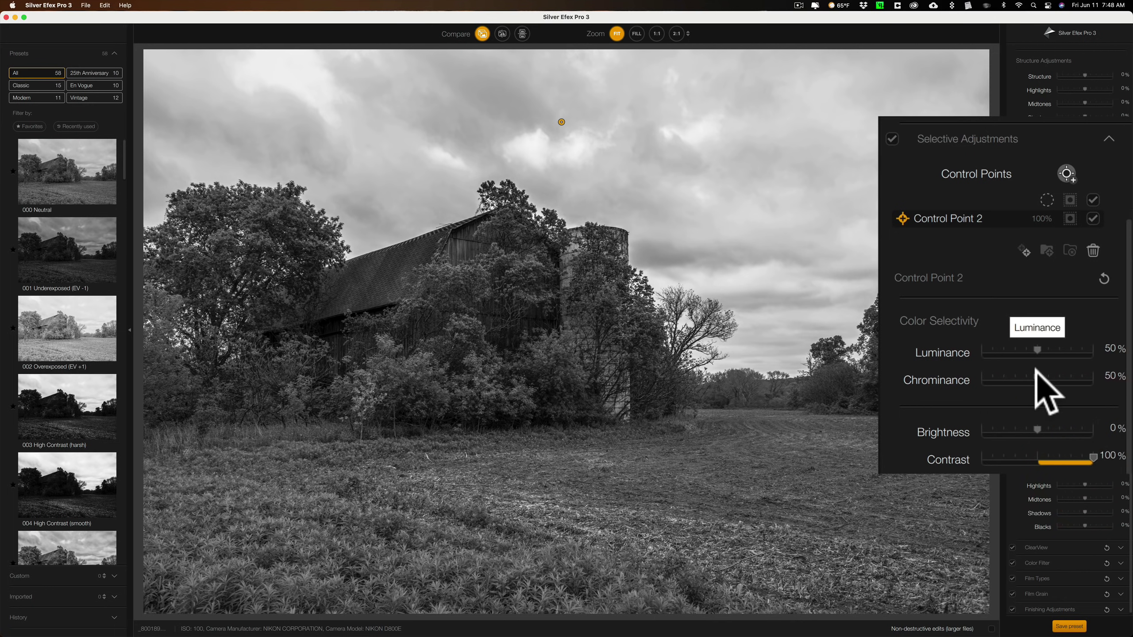
pyautogui.scroll(1, 1044, 388)
pyautogui.click(1037, 393)
pyautogui.moveTo(1038, 392); pyautogui.dragTo(1049, 362)
pyautogui.scroll(-1, 1042, 385)
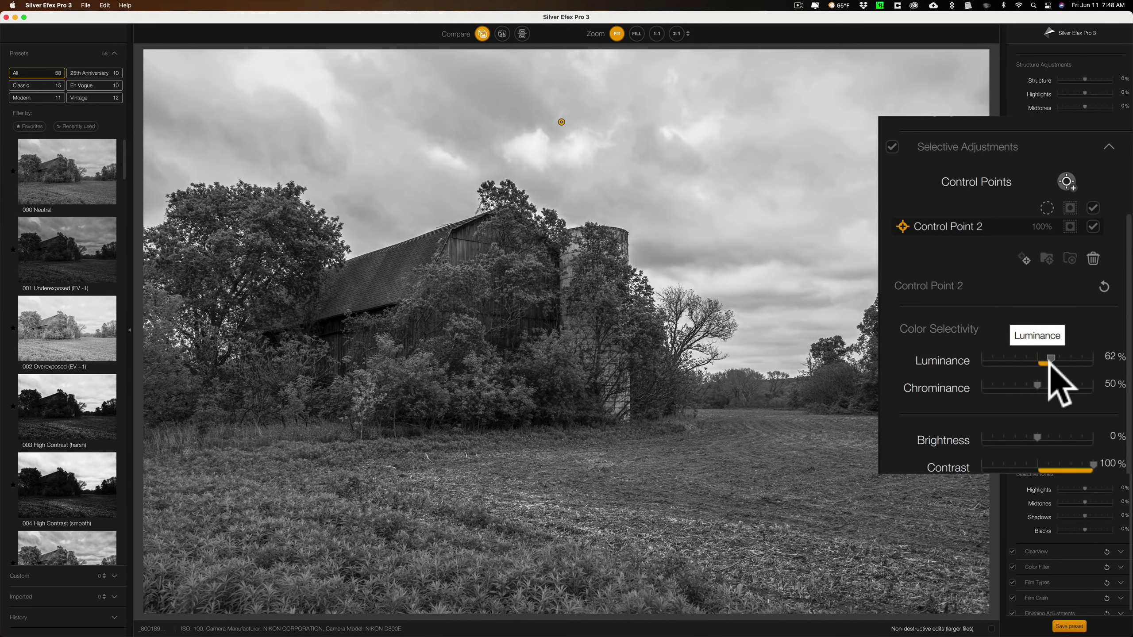
# Set Control Point 2's Chrominance to 63% and select the point to show its sky coverage
pyautogui.moveTo(1037, 385)
pyautogui.mouseDown()
pyautogui.moveTo(1021, 384)
pyautogui.moveTo(1052, 386)
pyautogui.mouseUp()
pyautogui.click(774, 284)
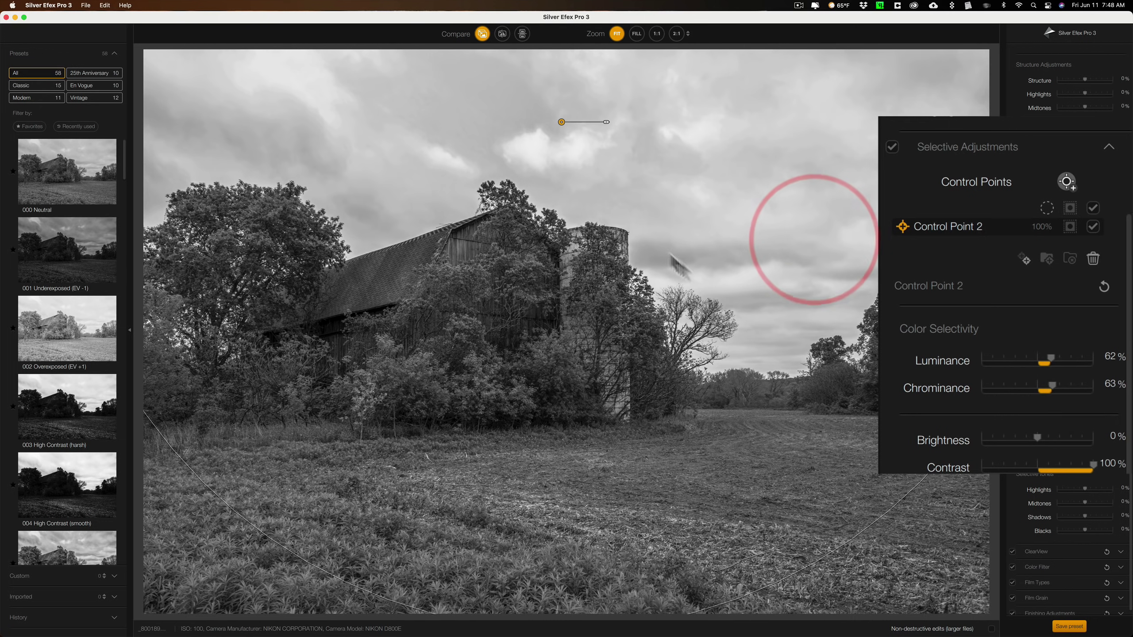